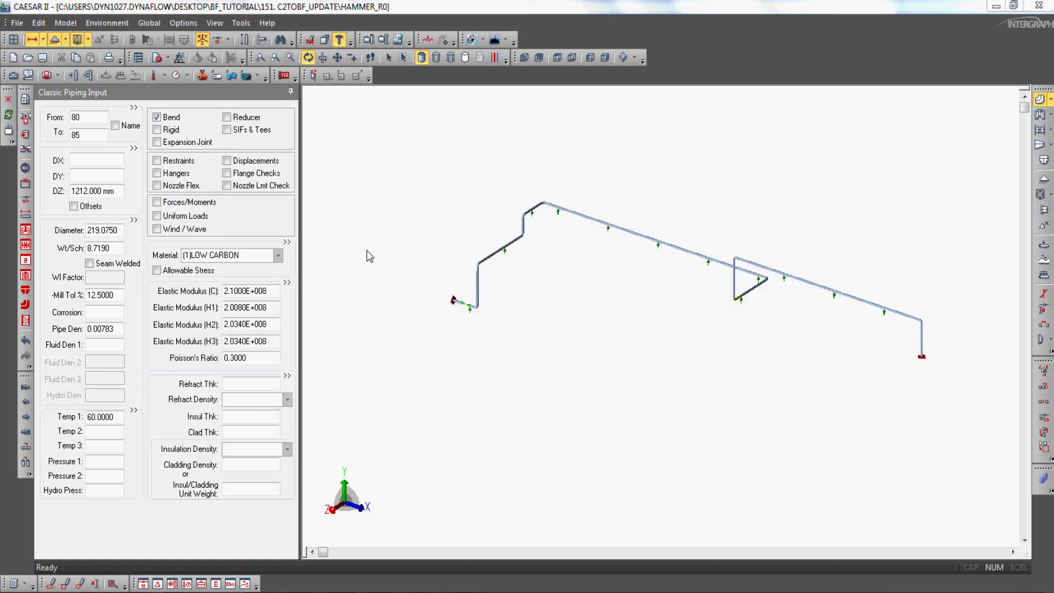
- Set the DZ length of pipe element 80-85 to -2000 mm
scroll(752, 301, "up", 4)
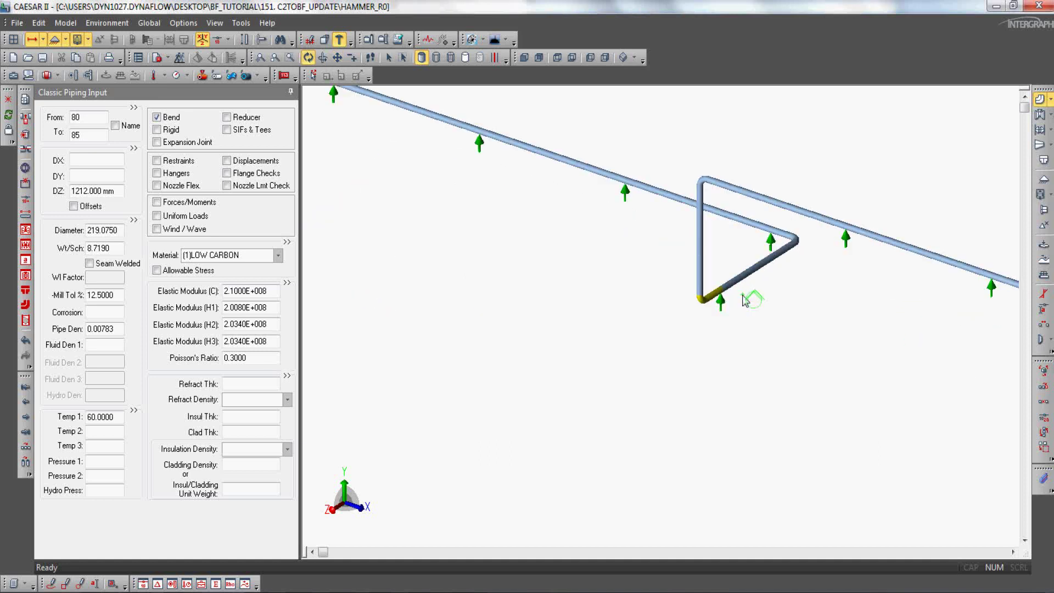
scroll(736, 287, "up", 3)
scroll(799, 288, "up", 2)
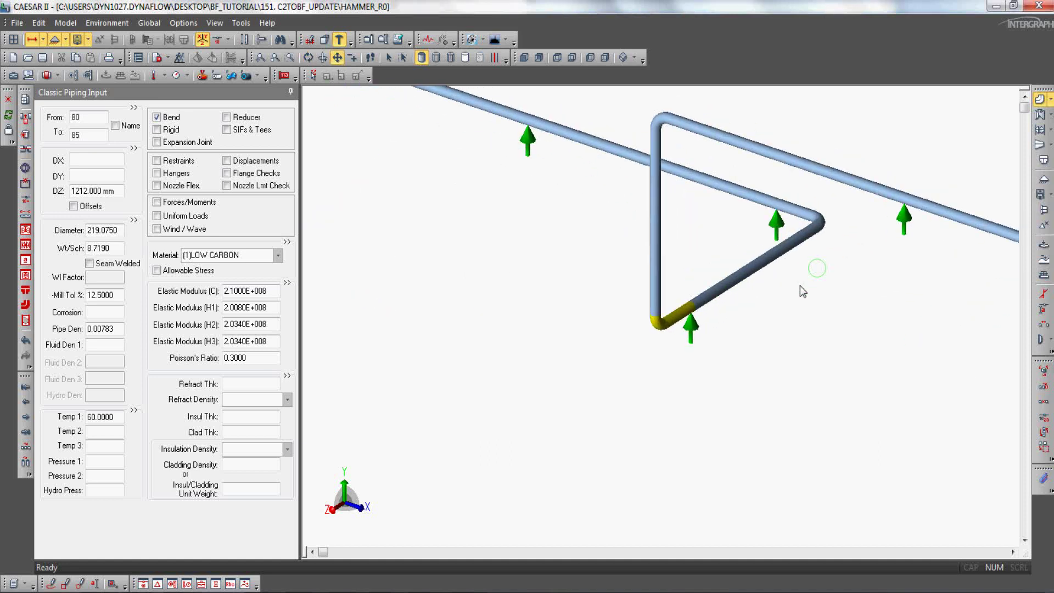
middle_click_drag(802, 291, 729, 351)
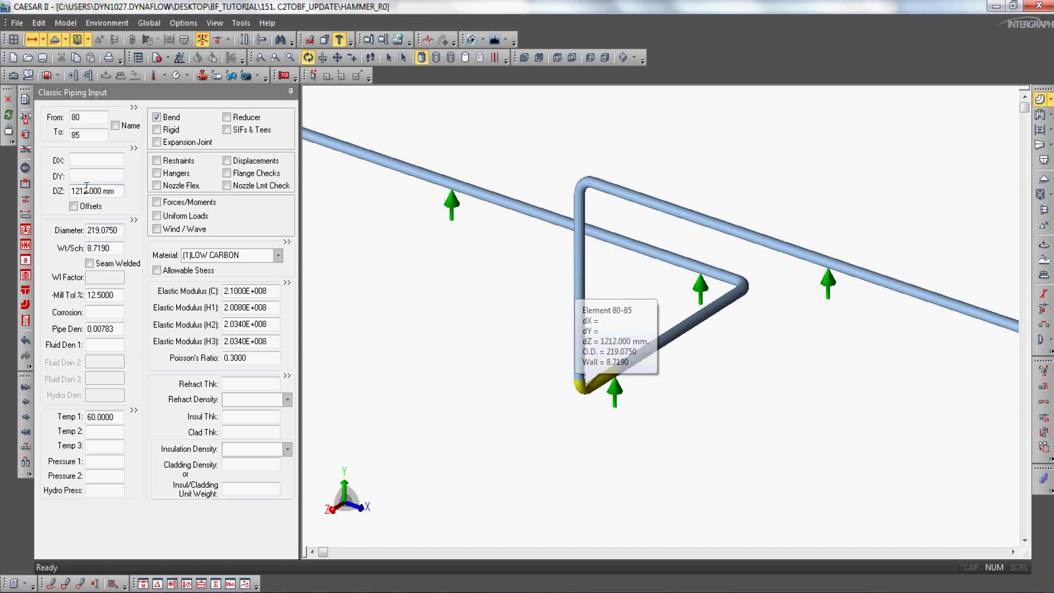
left_click_drag(88, 185, 70, 205)
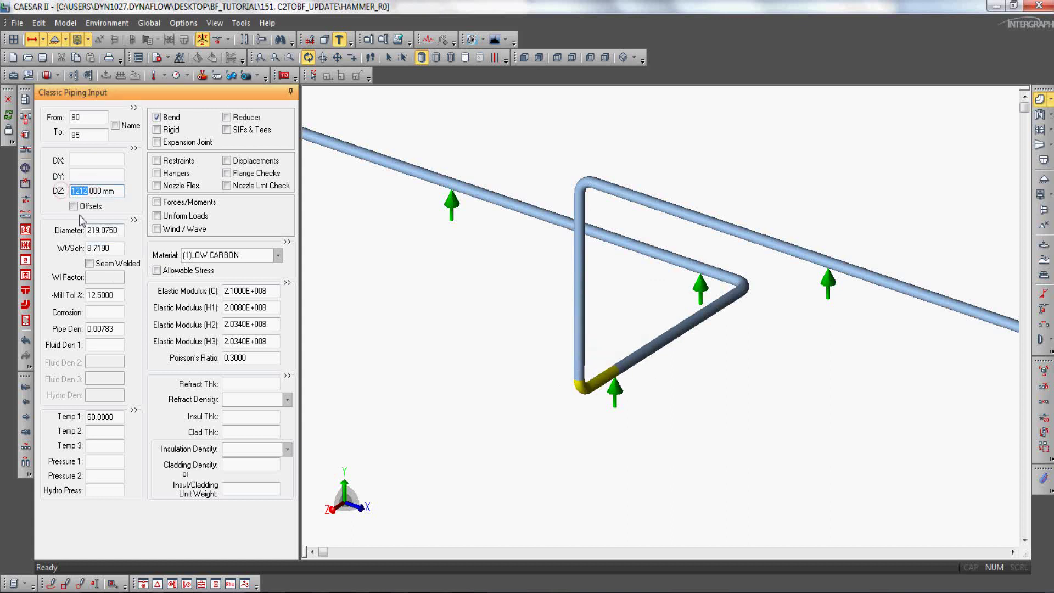
type("-2000")
- Reverse pipe element 75-80 by setting its DZ to -4572 mm
left_click(725, 311)
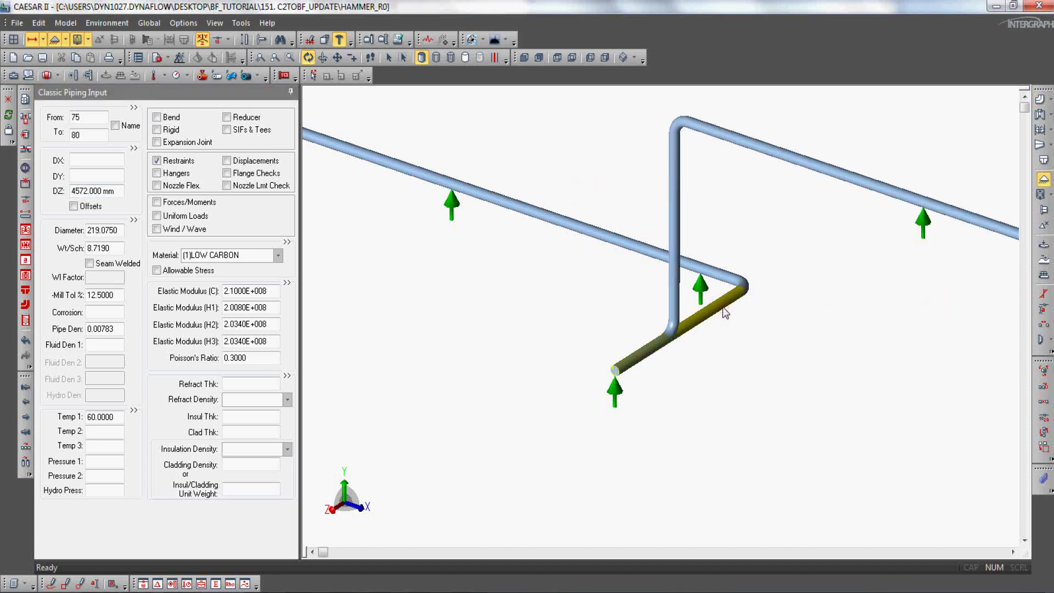
left_click(71, 190)
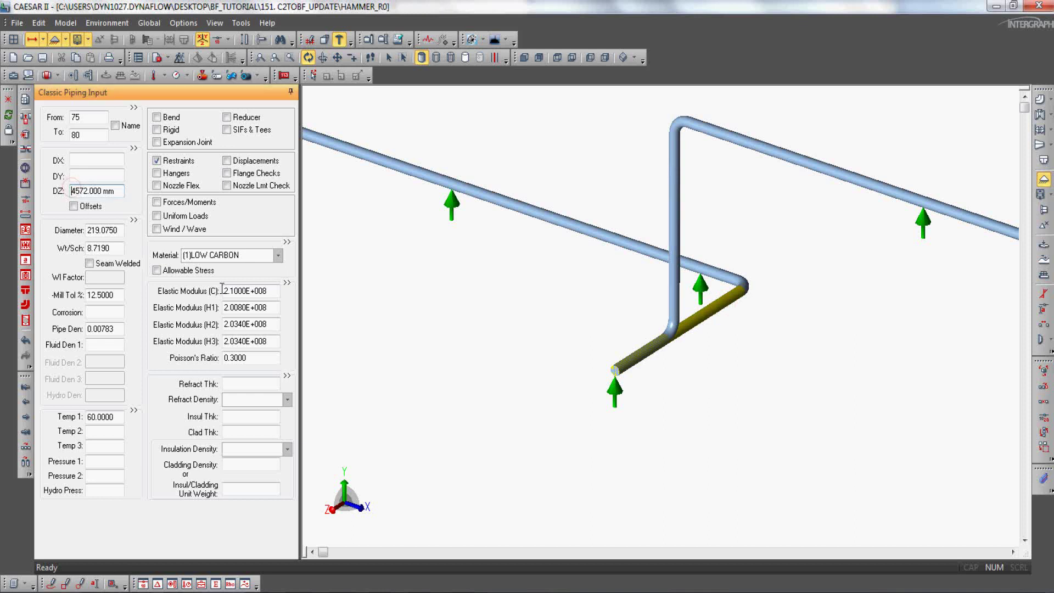
type("-")
key("Tab")
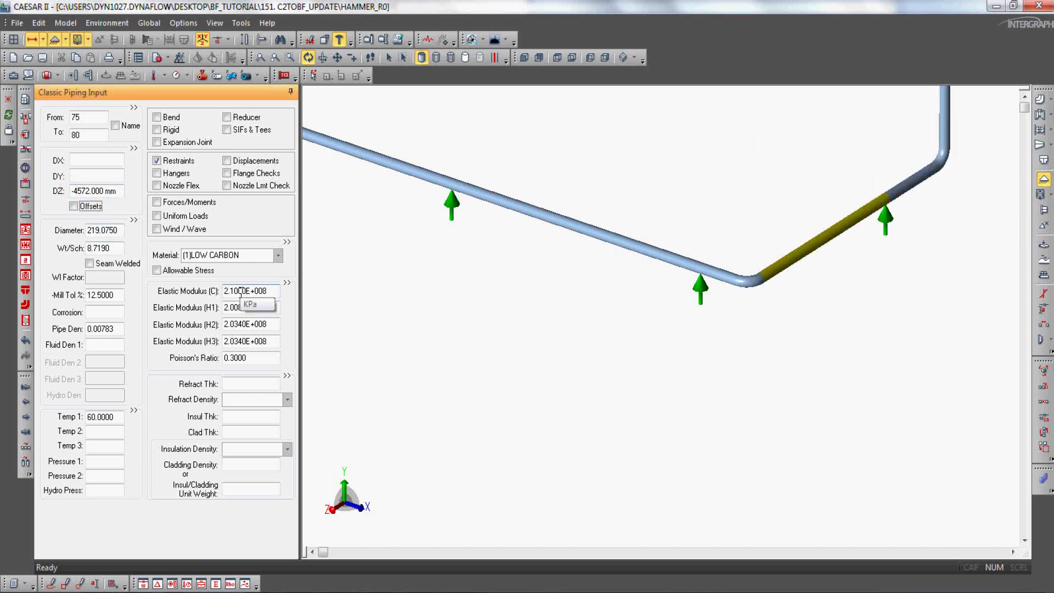
- Save the current job and close the piping input
scroll(583, 369, "down", 8)
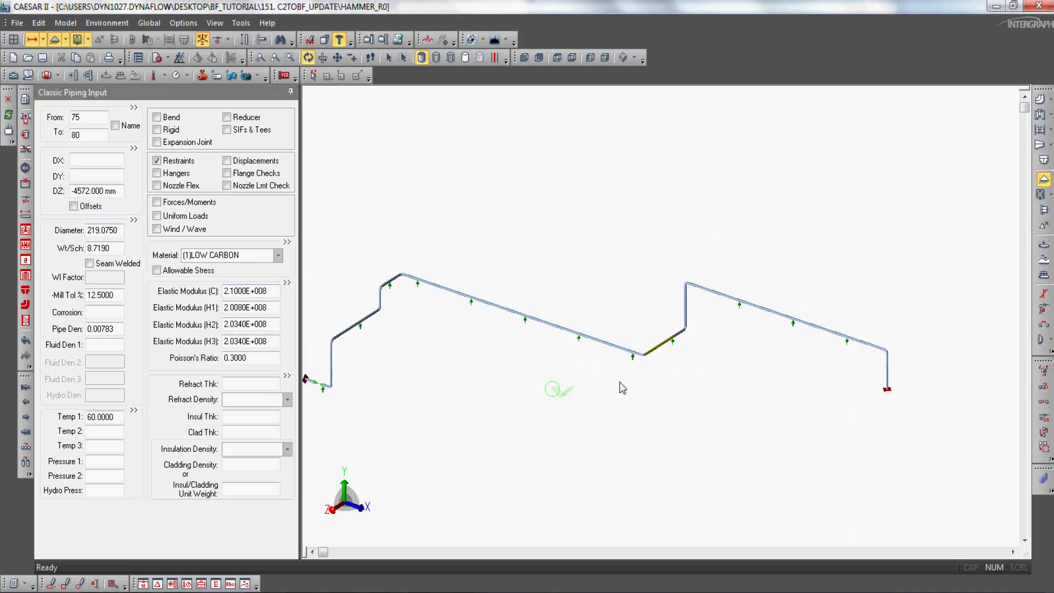
left_click(42, 57)
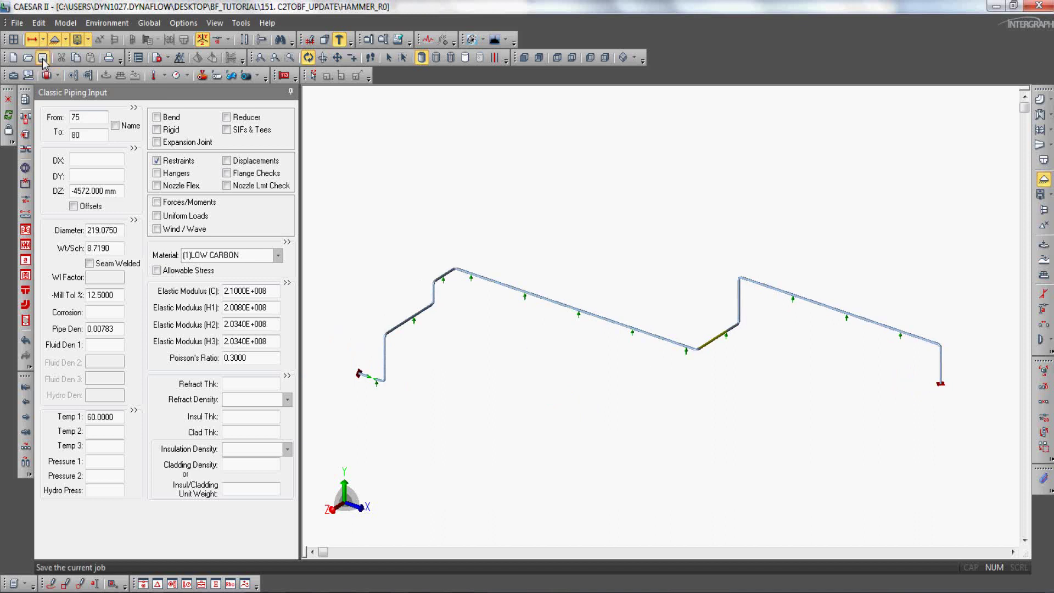
left_click(1041, 7)
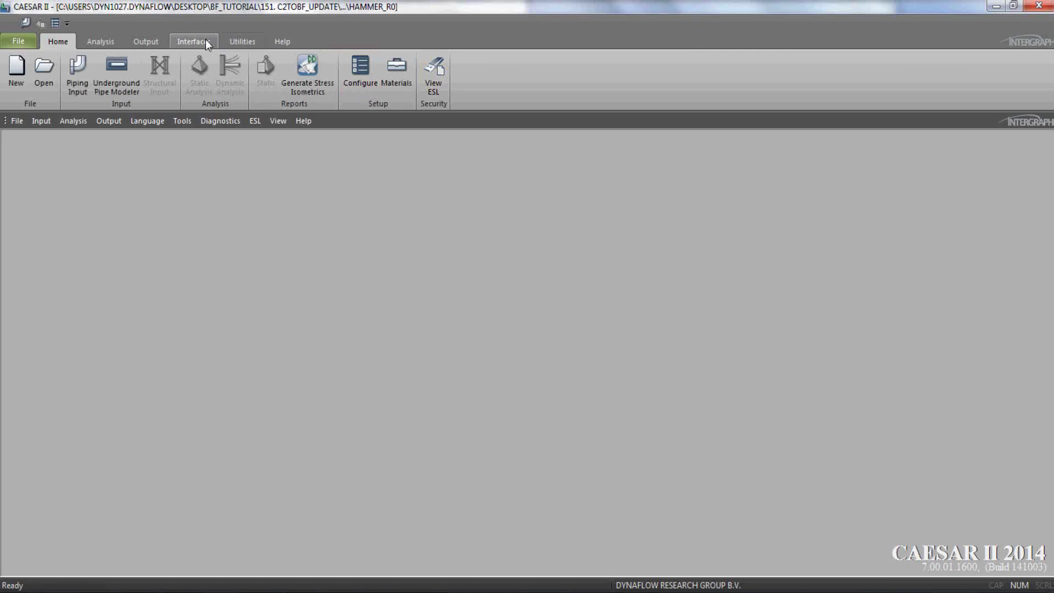
- Convert the CAESAR II input file HAMMER_R0._A to a neutral file and decline another conversion
left_click(206, 43)
left_click(28, 93)
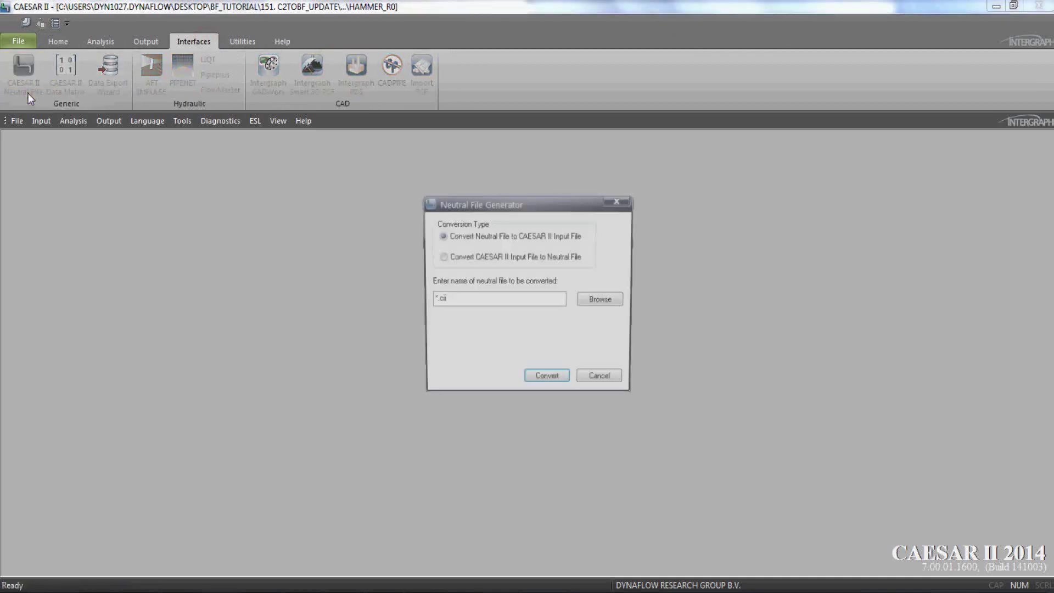
left_click(442, 257)
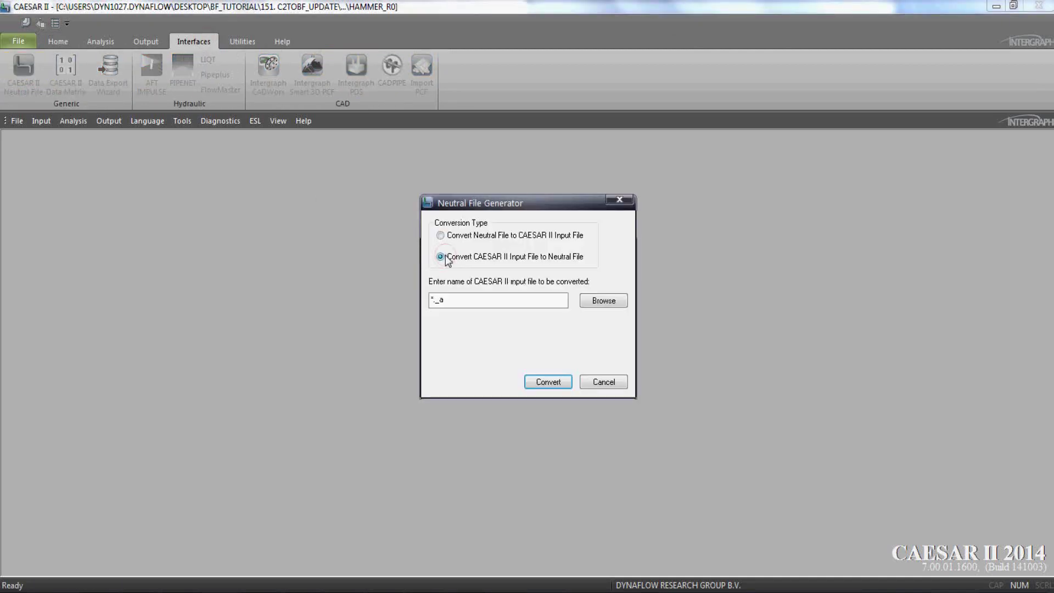
left_click(581, 302)
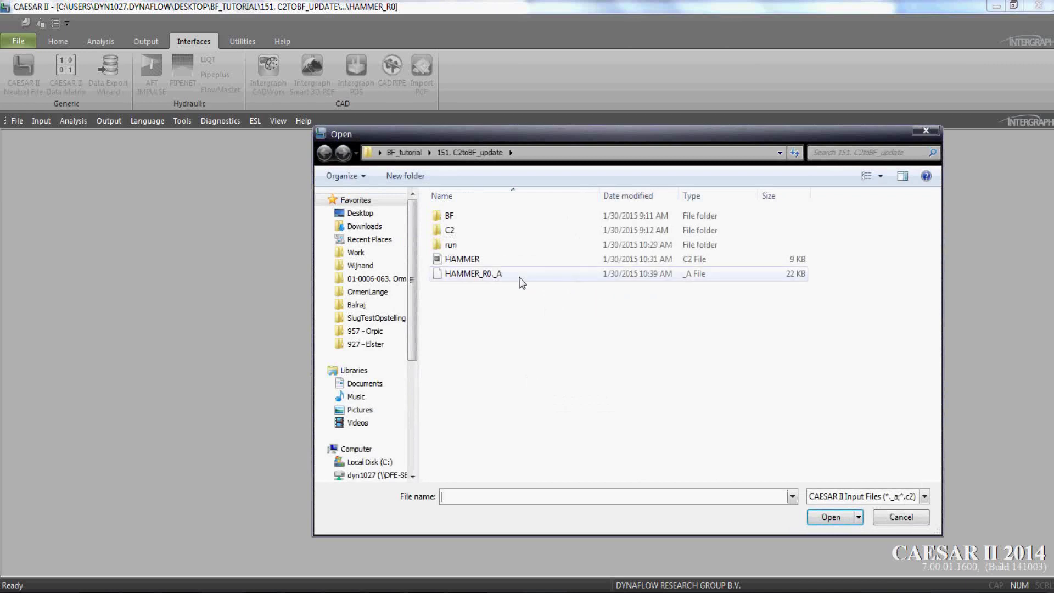
left_click(521, 281)
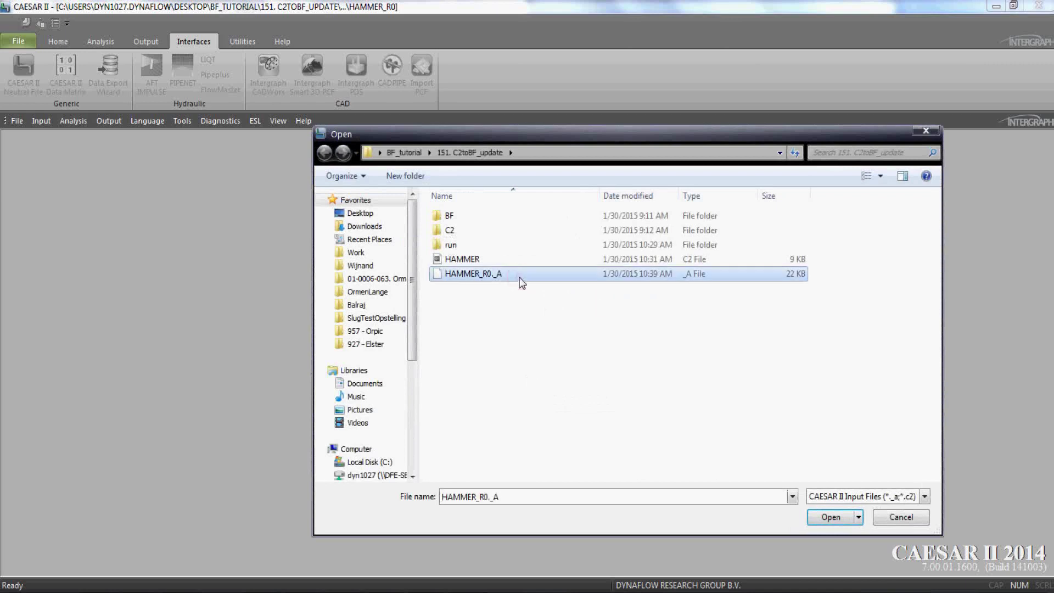
left_click(830, 517)
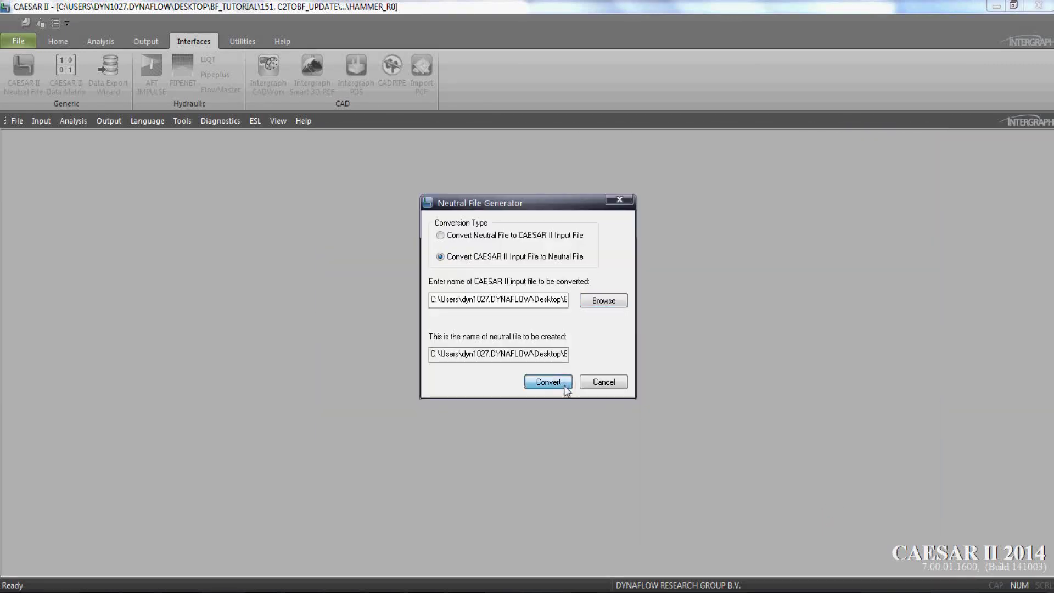
left_click(565, 387)
left_click(598, 339)
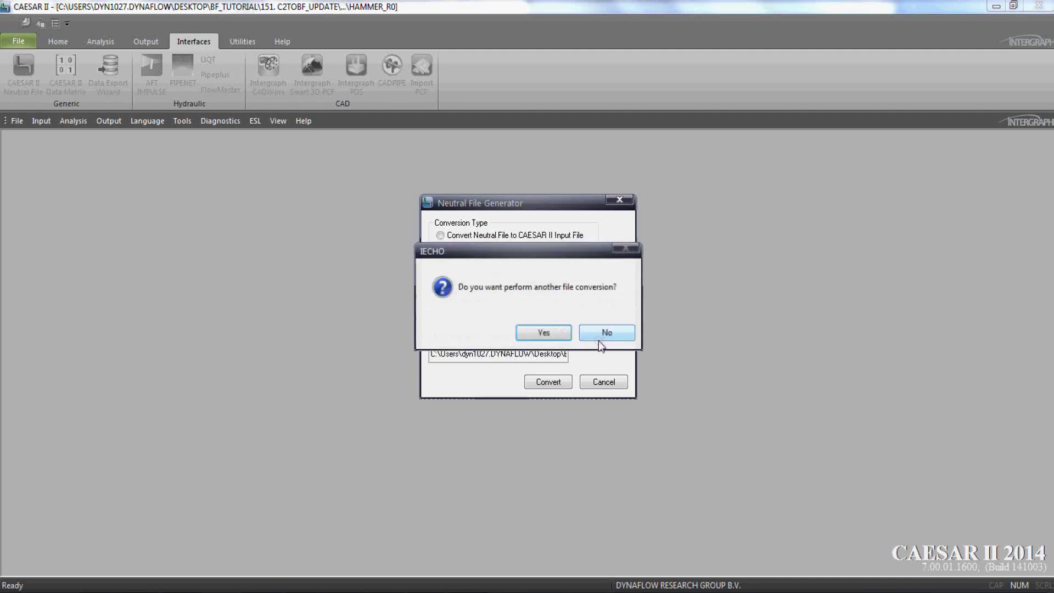
left_click(599, 341)
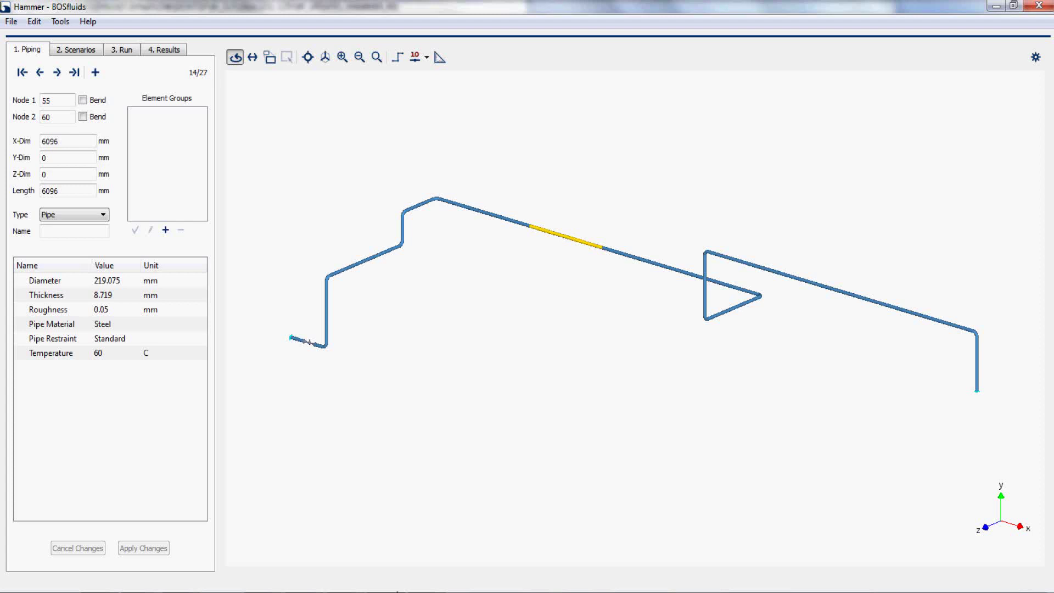
- Examine the existing Hammer piping model in BOSfluids, including element 75-80 and the valve near the pipe end
left_click(551, 388)
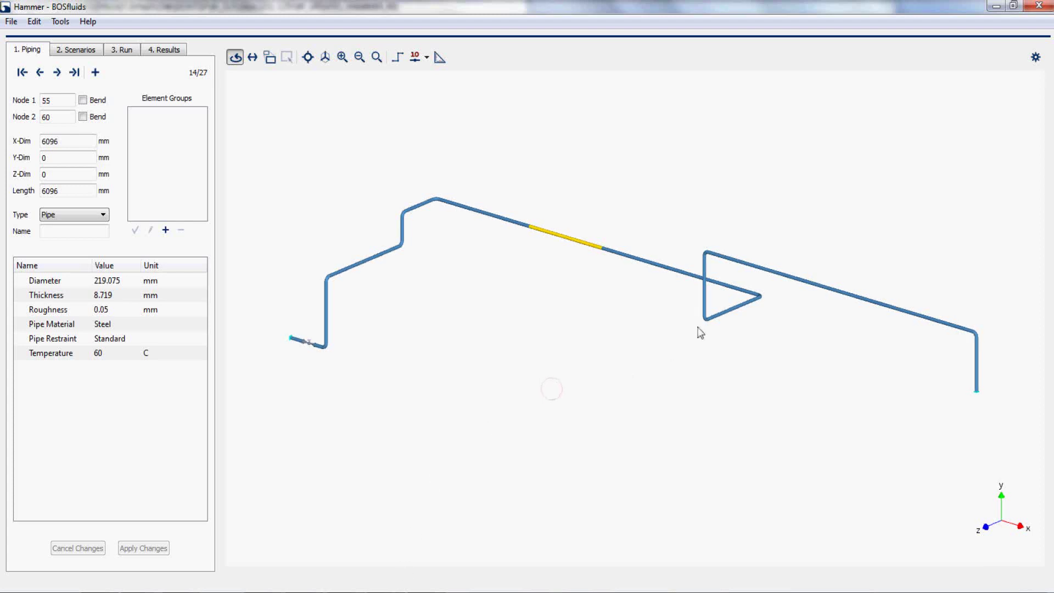
left_click(719, 316)
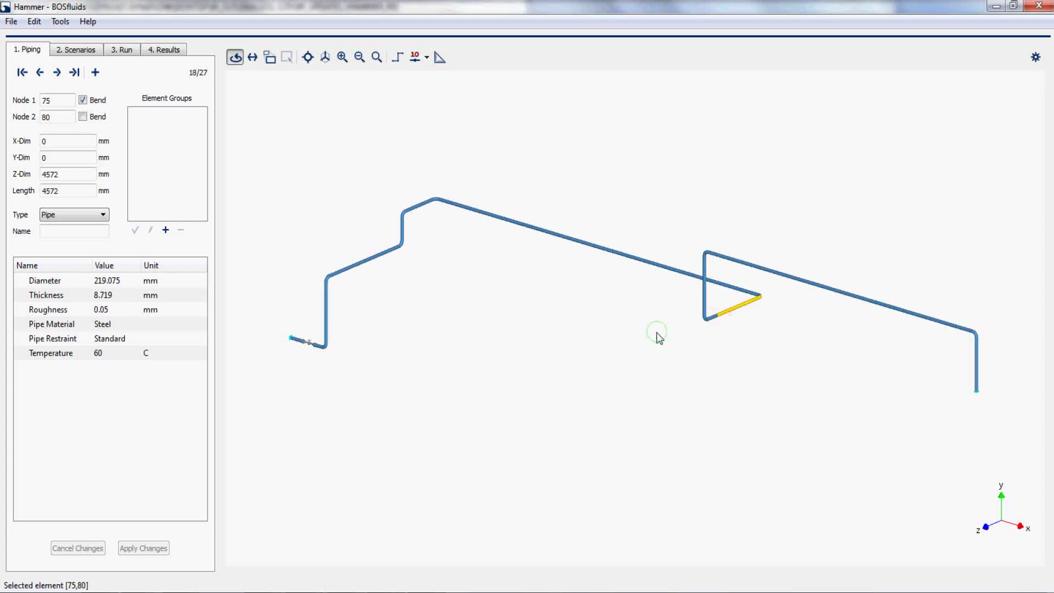
scroll(657, 331, "down", 2)
scroll(400, 340, "up", 4)
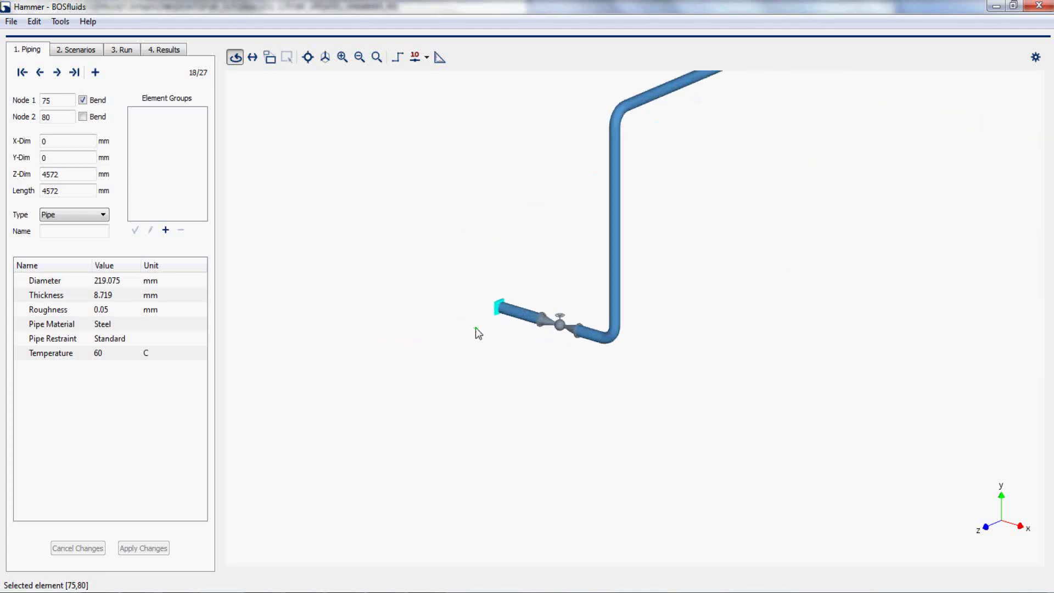
scroll(477, 332, "down", 5)
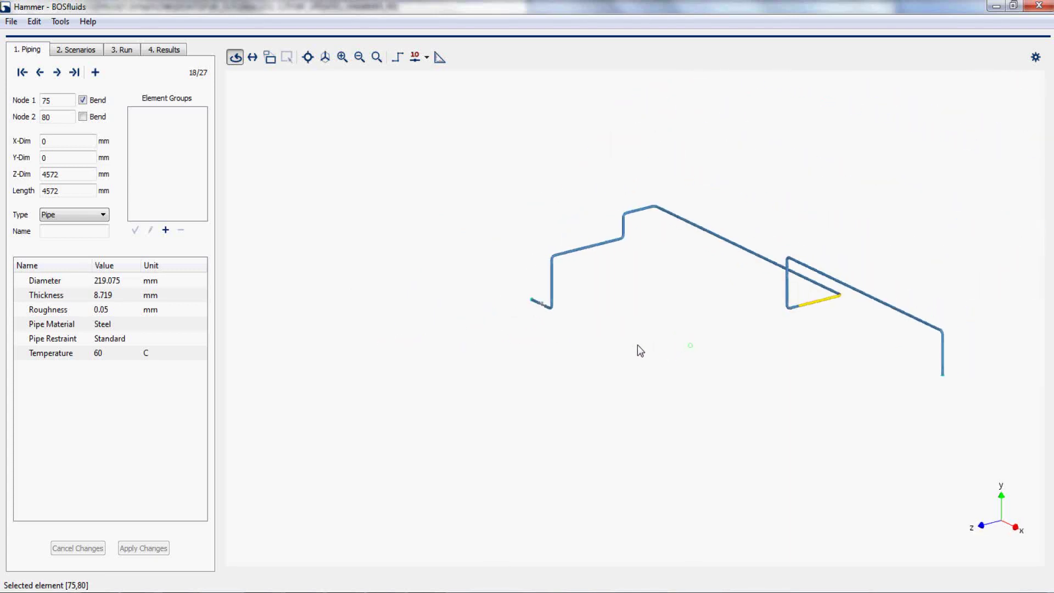
left_click_drag(674, 351, 686, 350)
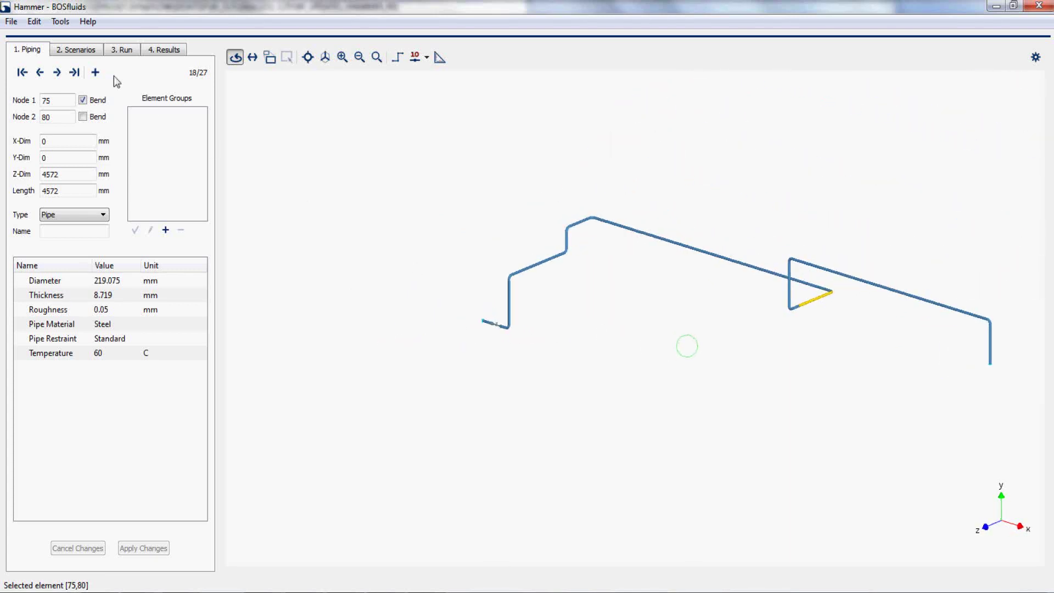
left_click(325, 57)
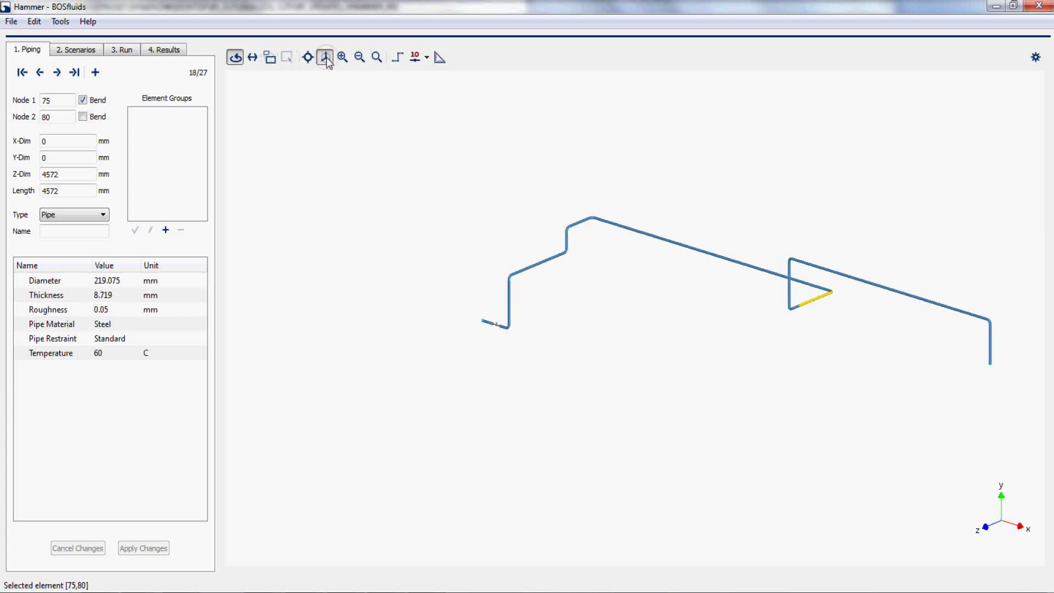
- Start a model import and choose the neutral file HAMMER_R0.CII as its source
left_click(11, 21)
left_click(47, 120)
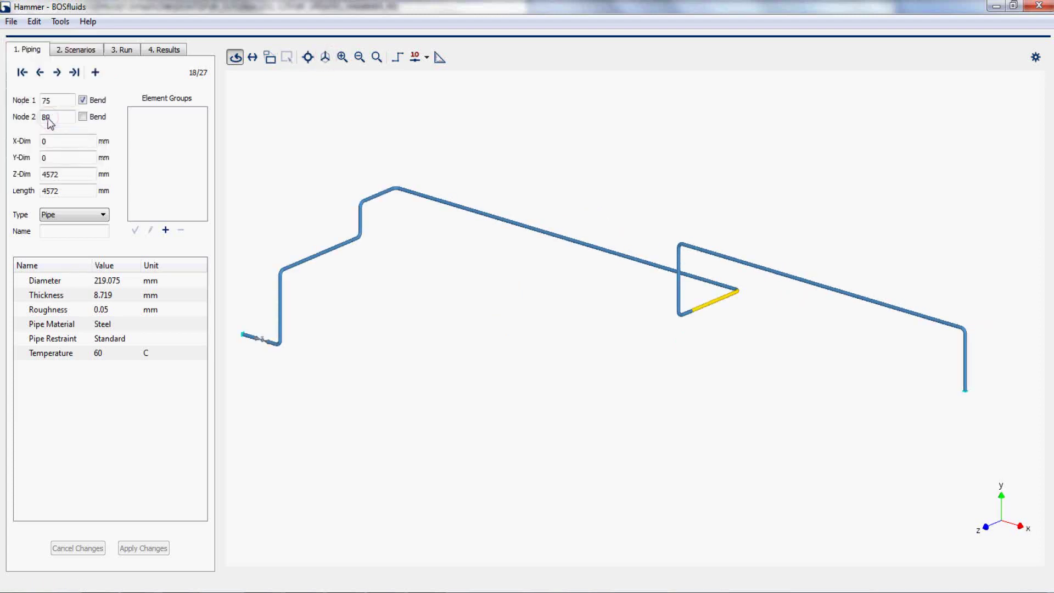
left_click(618, 243)
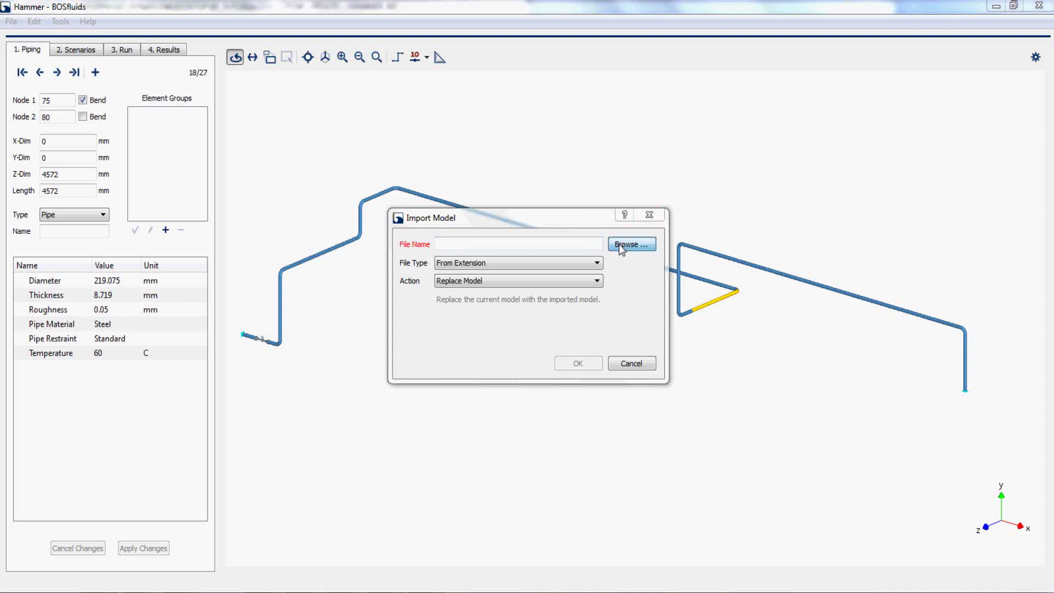
left_click(582, 331)
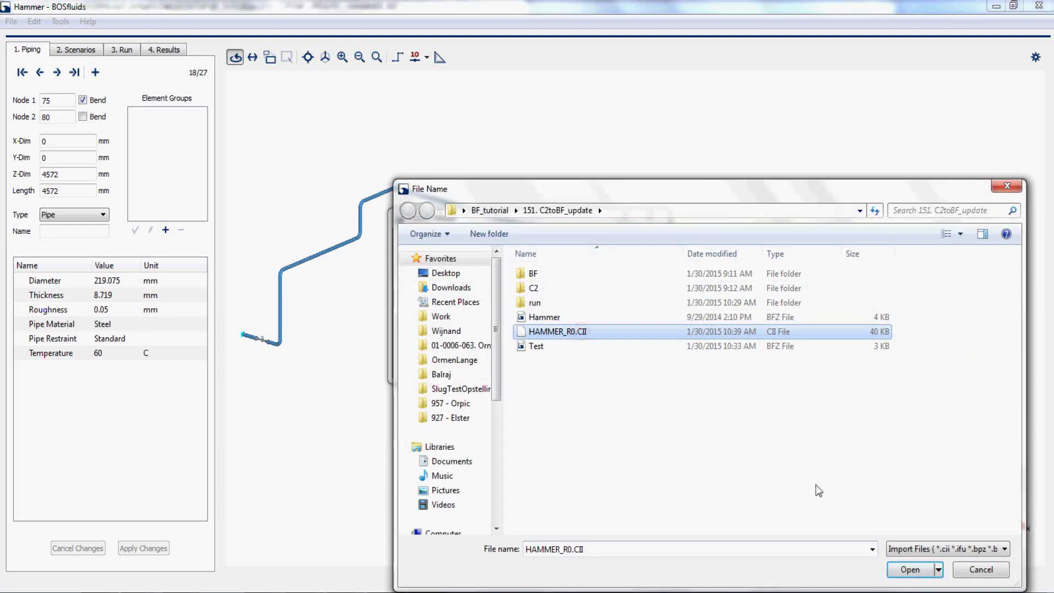
left_click(906, 571)
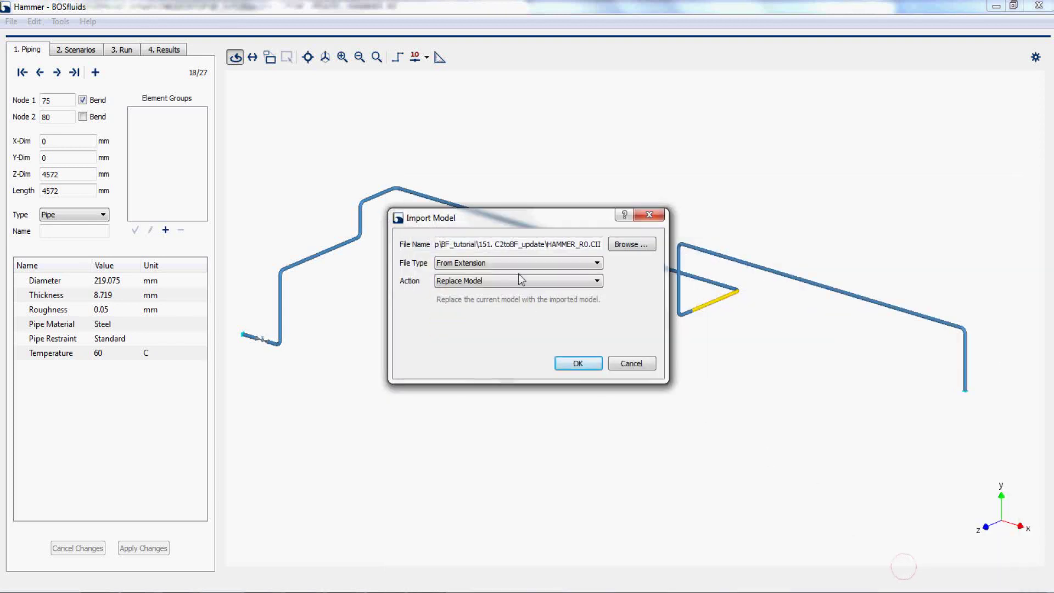
- Import the file as a Caesar II Neutral File with the Update Geometry action and Merge Elements turned off
left_click(520, 265)
left_click(513, 281)
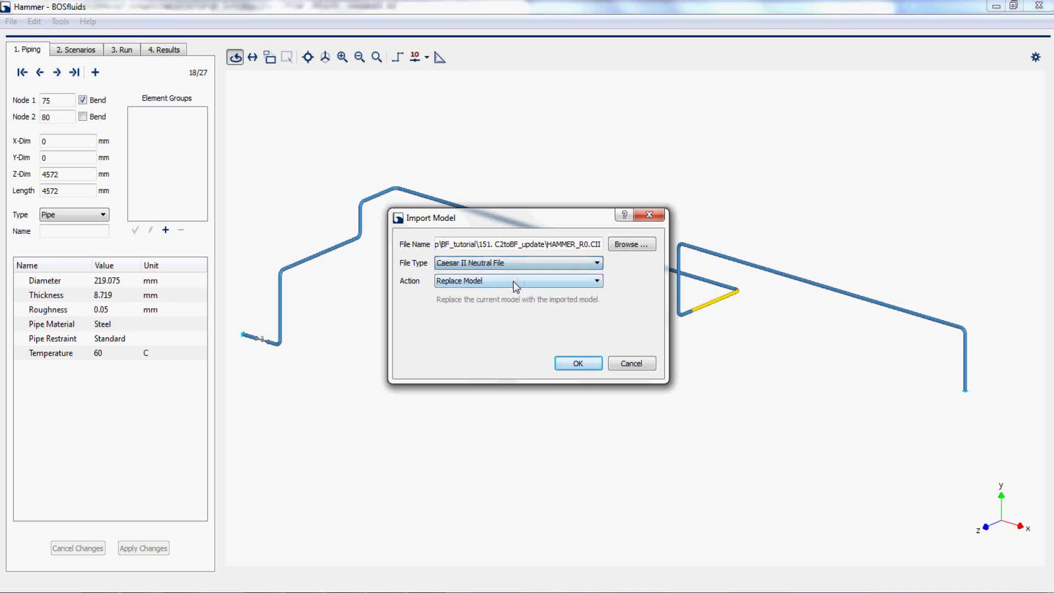
left_click(512, 281)
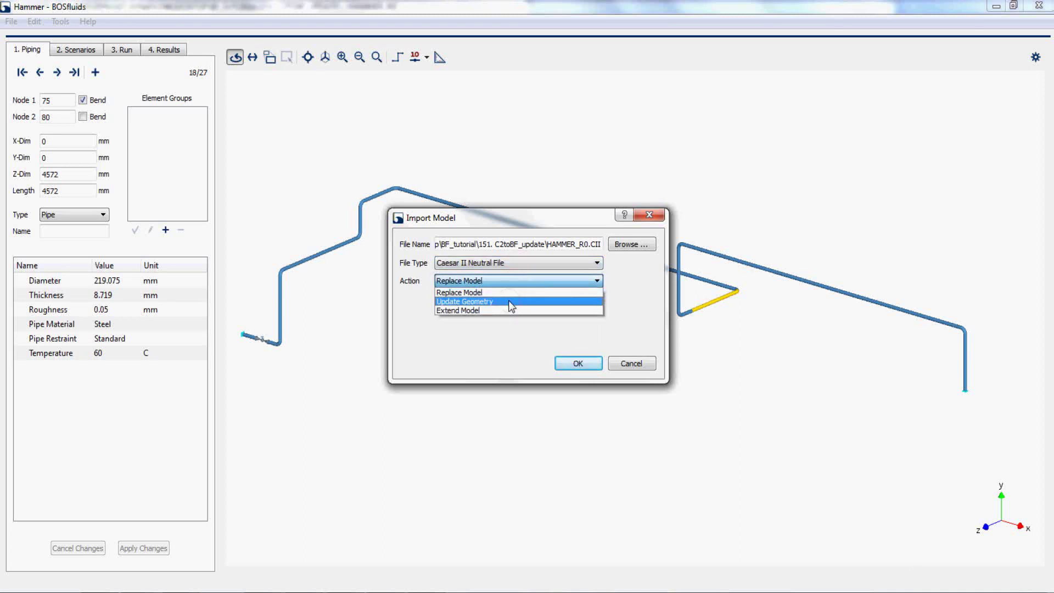
left_click(512, 301)
left_click(574, 362)
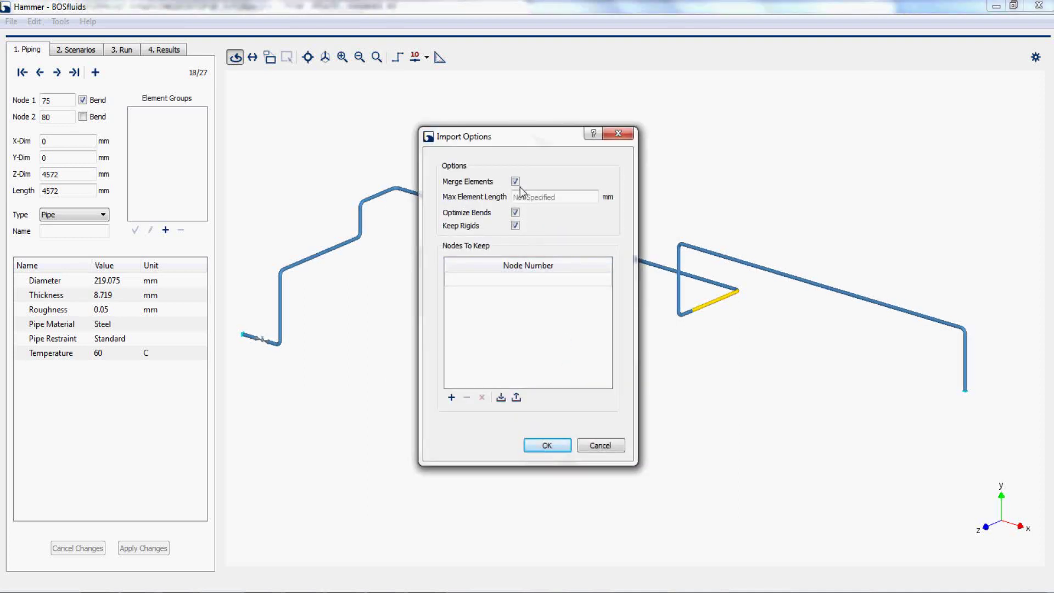
left_click(516, 181)
left_click(546, 445)
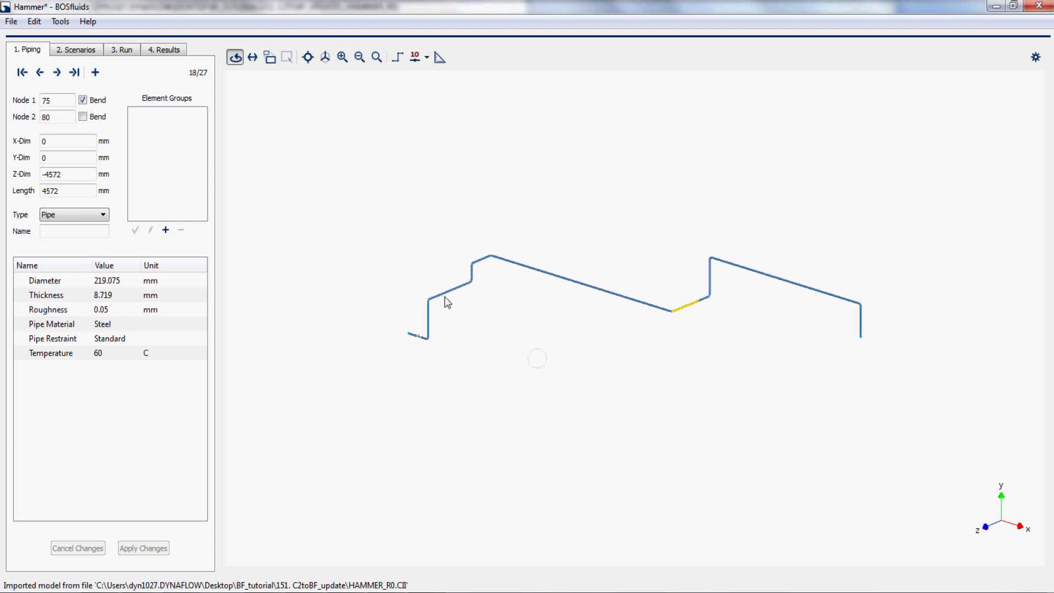
- Run the Main scenario and display its Pressure data set on the 3-D model
left_click(124, 50)
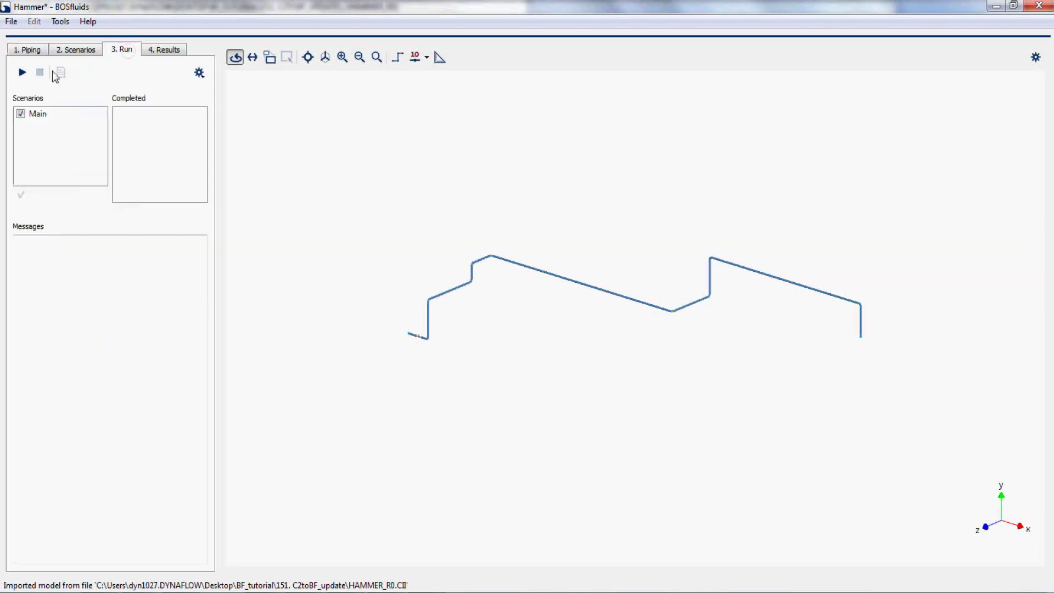
left_click(21, 72)
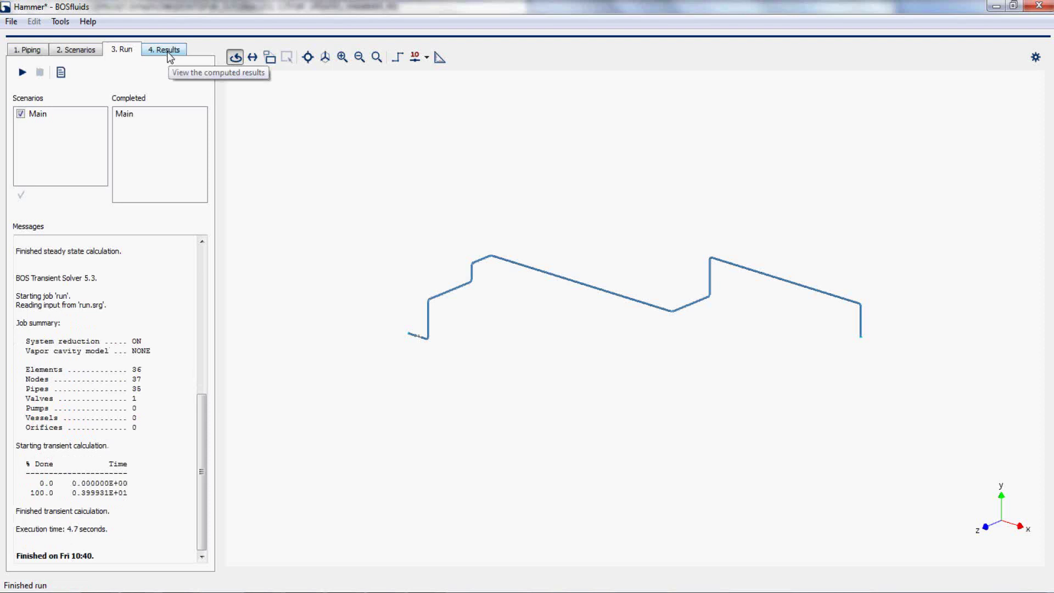
left_click(167, 52)
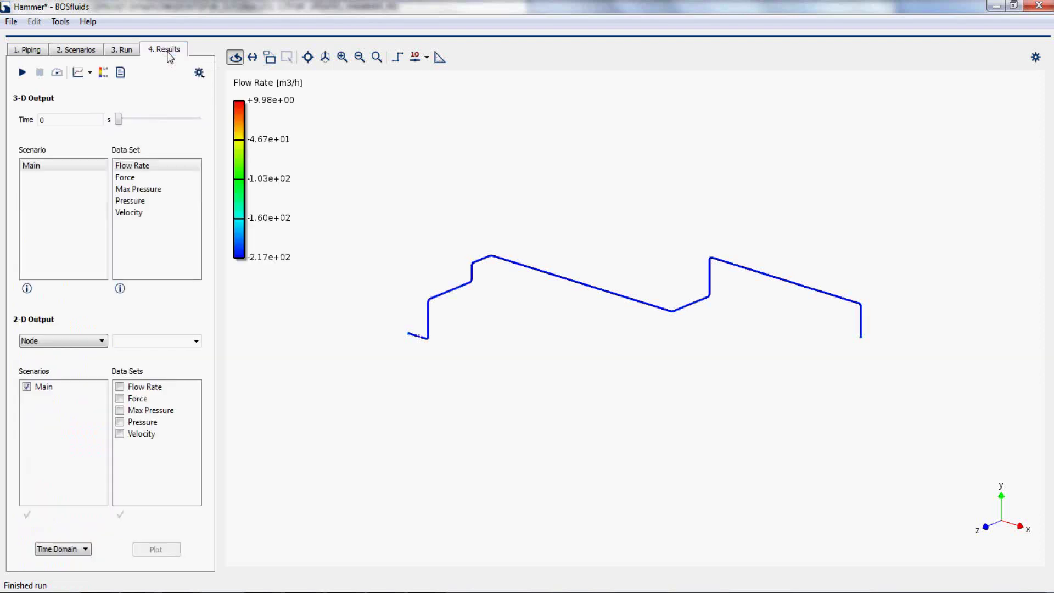
left_click(159, 202)
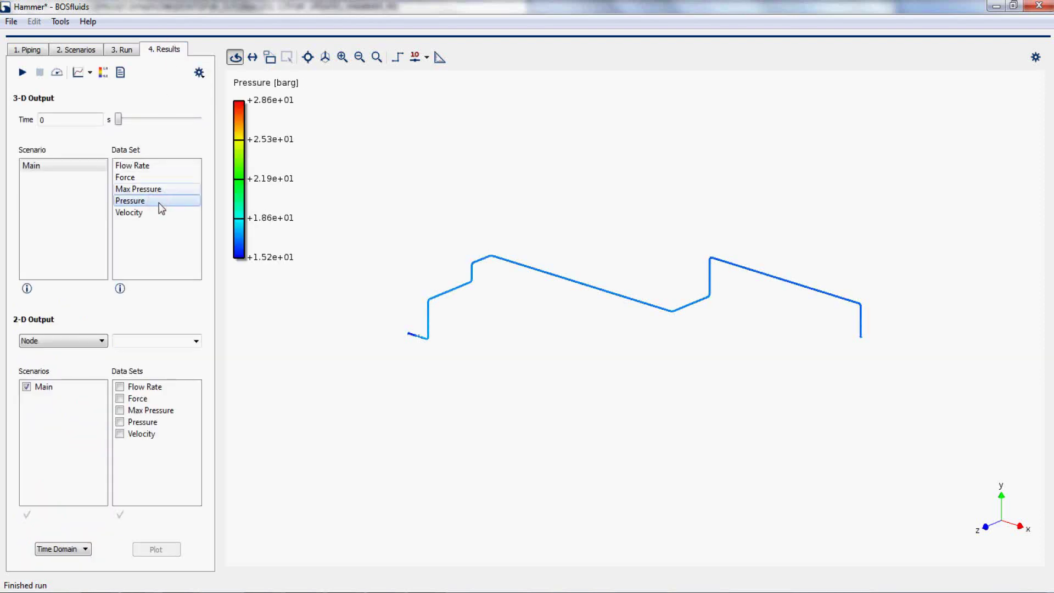